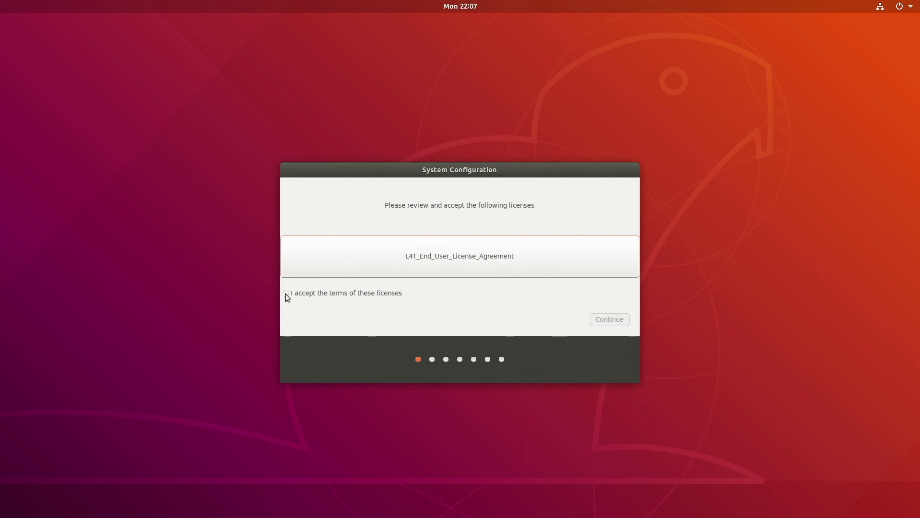
Complete the initial system configuration, accepting the license terms, keeping English and requiring a password to log in.
{"action": "key", "text": "Tab"}
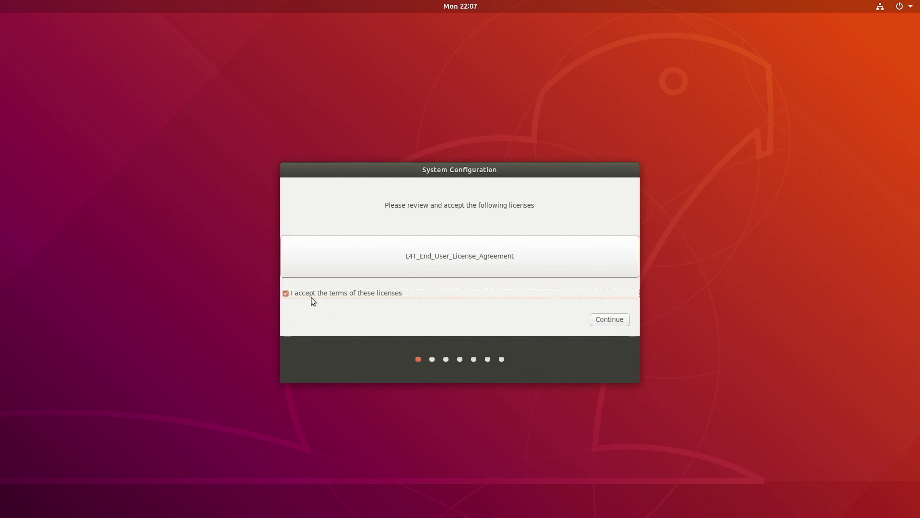
{"action": "left_click", "coordinate": [604, 321]}
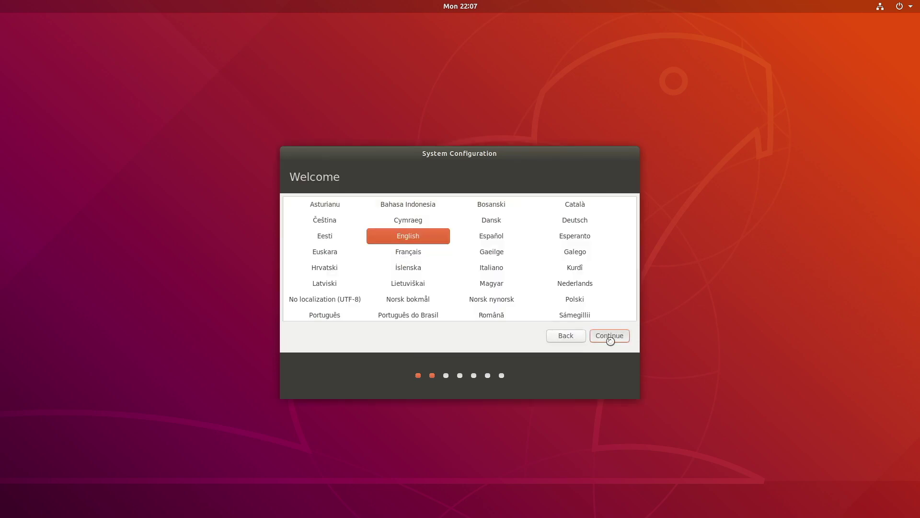
{"action": "left_click", "coordinate": [608, 337]}
{"action": "left_click", "coordinate": [608, 337]}
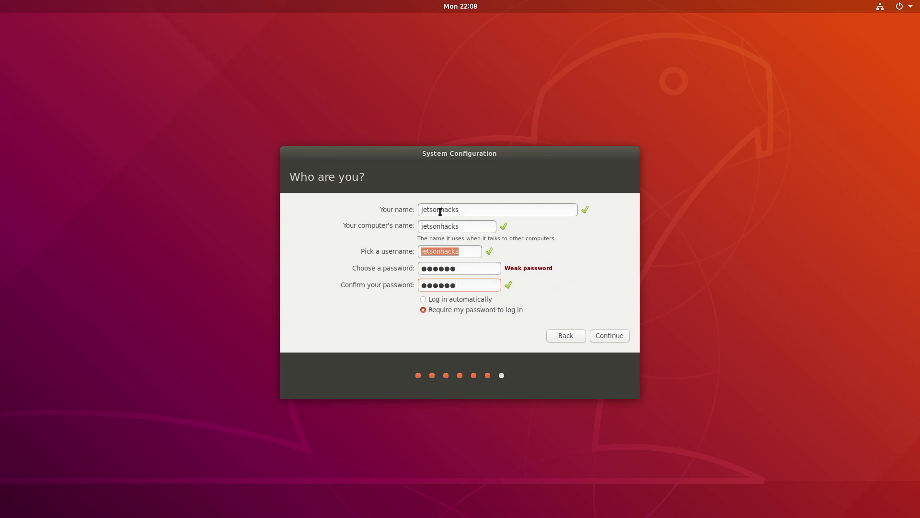
{"action": "left_click", "coordinate": [605, 337]}
{"action": "left_click", "coordinate": [606, 336]}
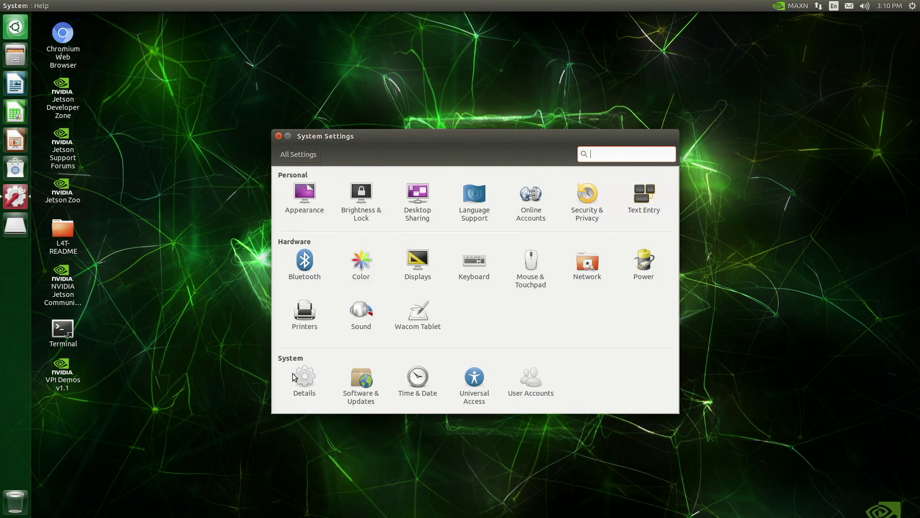
Open the system Details from System Settings.
{"action": "left_click", "coordinate": [301, 376]}
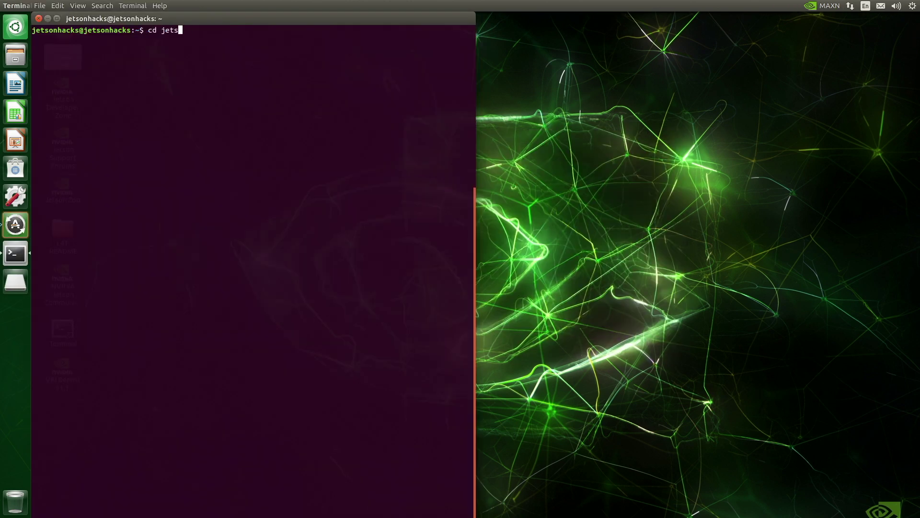
Change to the jetsonUtilities directory in the terminal and list its files.
{"action": "type", "text": "onUtilities/"}
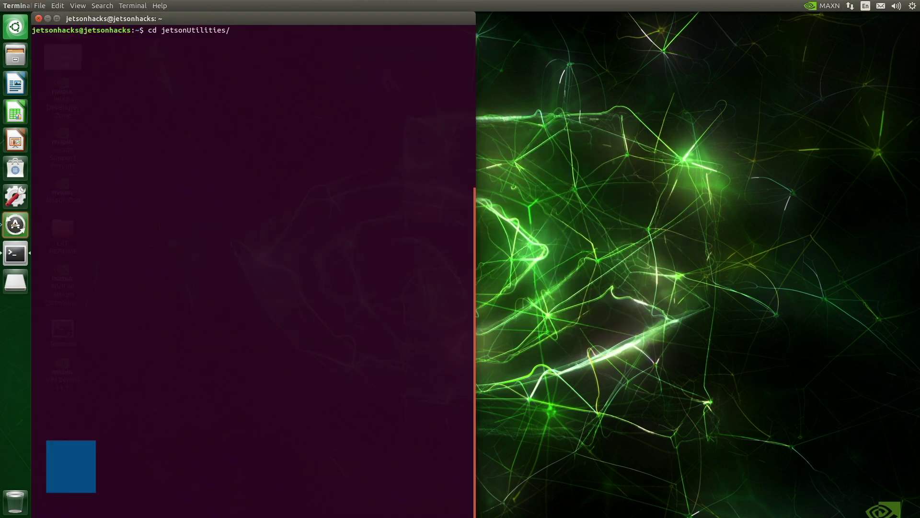
{"action": "key", "text": "Return"}
{"action": "type", "text": "ls"}
{"action": "key", "text": "Return"}
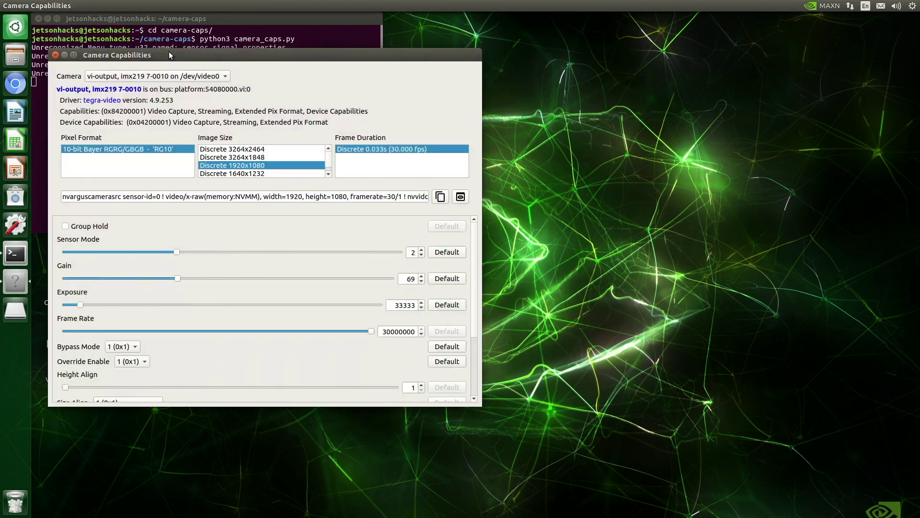
Preview the imx219 camera on /dev/video0 at 1920x1080 and place its video window in the desktop's upper right area.
{"action": "left_click_drag", "start_coordinate": [225, 53], "coordinate": [209, 18]}
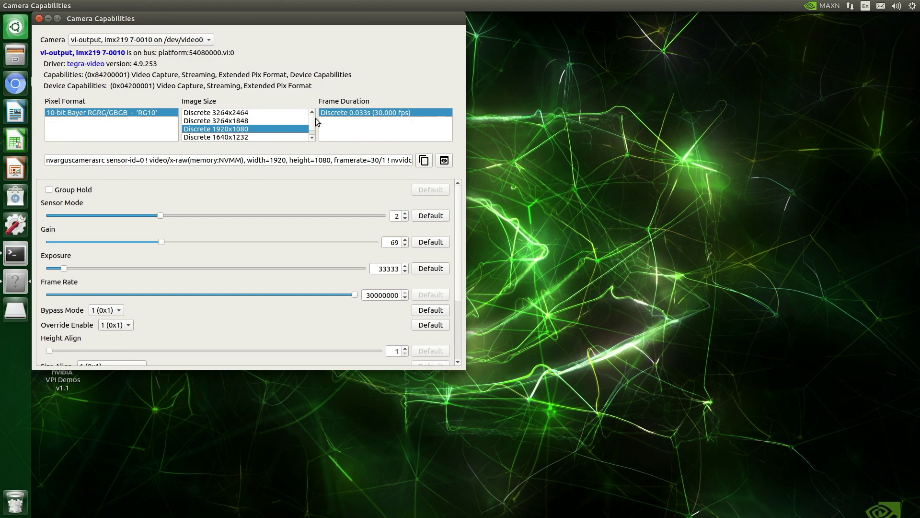
{"action": "left_click", "coordinate": [444, 160]}
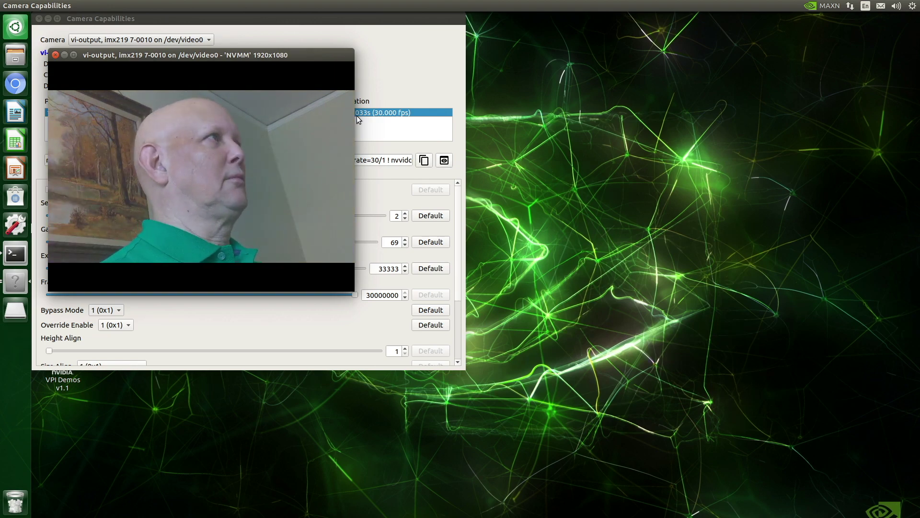
{"action": "left_click_drag", "start_coordinate": [291, 55], "coordinate": [844, 28]}
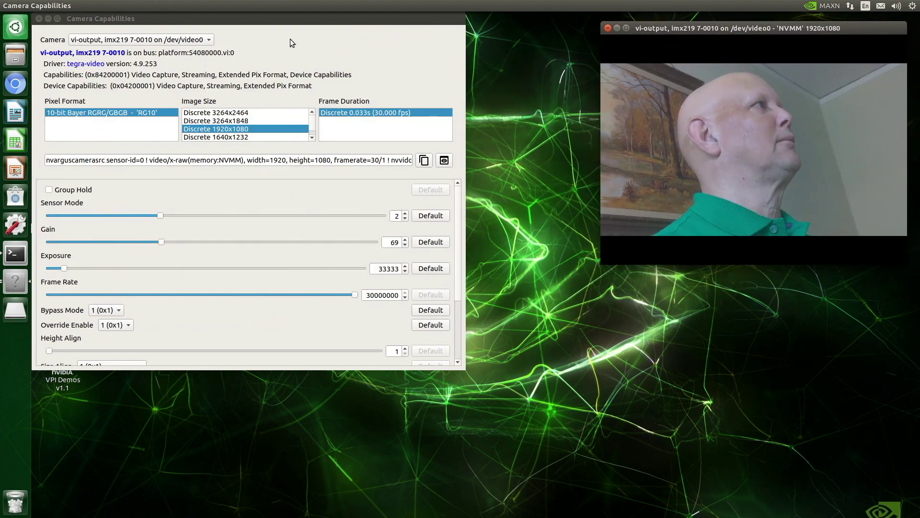
Preview the imx219 camera on /dev/video1 at 1920x1080 and place its video window beside the /dev/video0 preview.
{"action": "left_click", "coordinate": [162, 39]}
{"action": "left_click", "coordinate": [162, 52]}
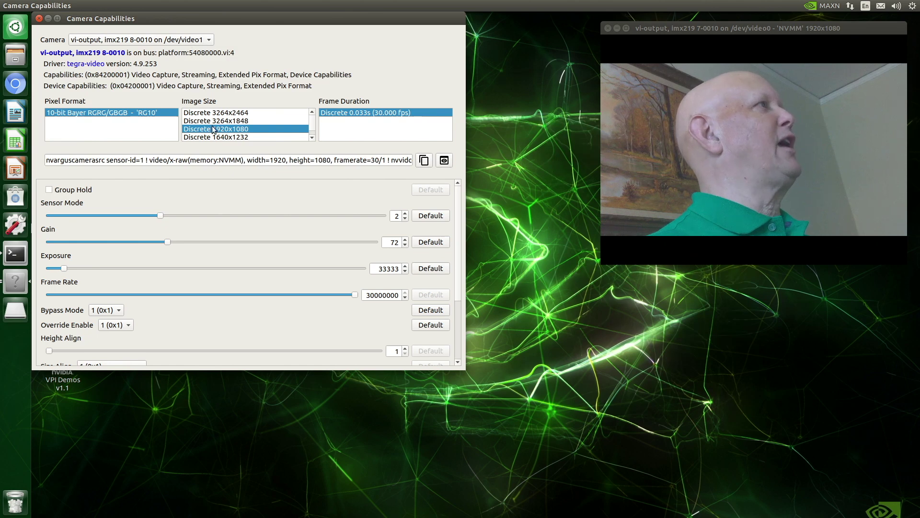
{"action": "left_click", "coordinate": [208, 128]}
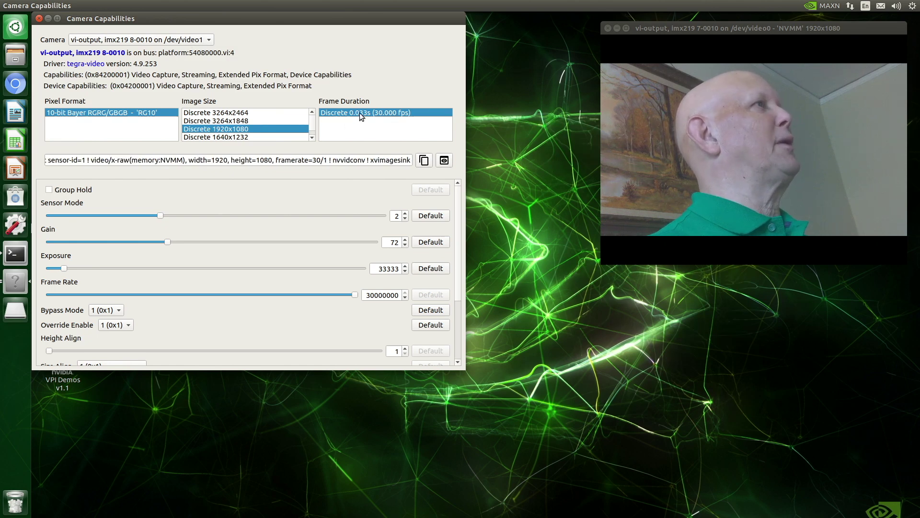
{"action": "left_click", "coordinate": [444, 160]}
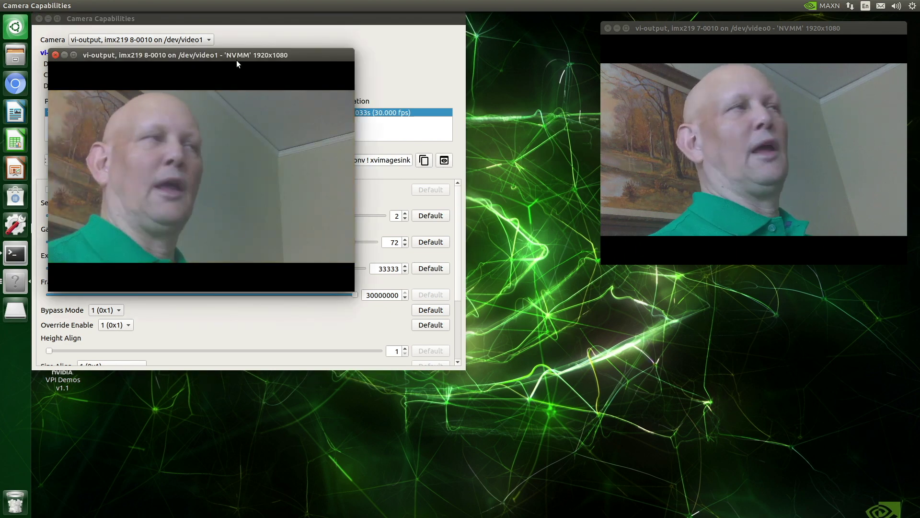
{"action": "left_click_drag", "start_coordinate": [237, 59], "coordinate": [454, 36]}
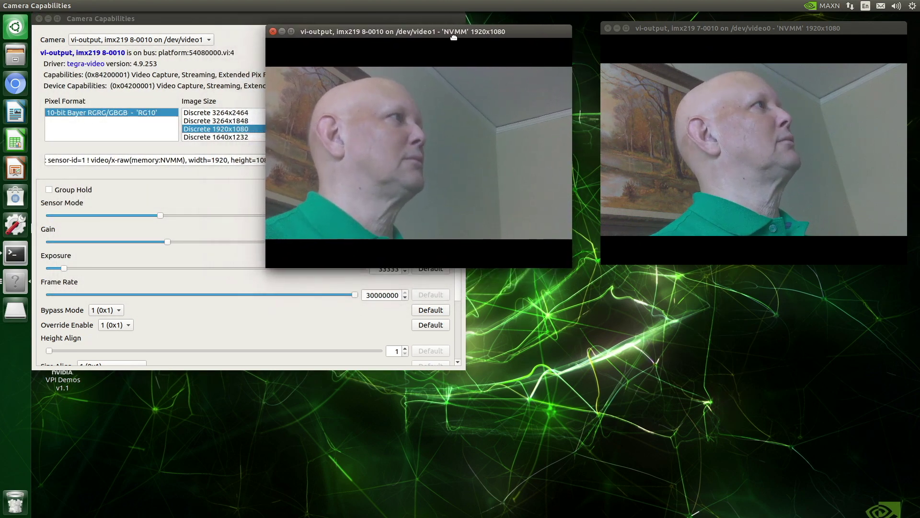
Preview the CX3-UVC camera on /dev/video2 in Motion-JPEG at 1920x1080 and 60 fps, placing it below the /dev/video0 preview.
{"action": "left_click", "coordinate": [232, 38]}
{"action": "left_click", "coordinate": [209, 42]}
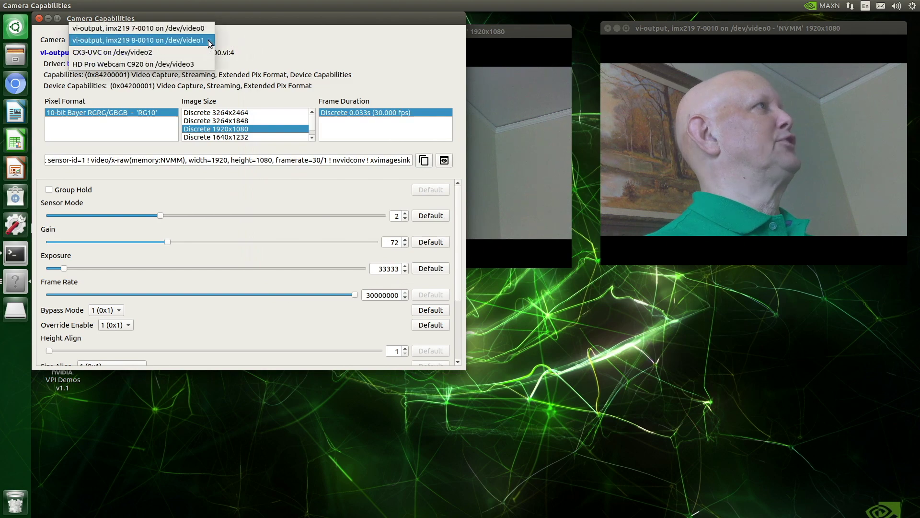
{"action": "left_click", "coordinate": [165, 54]}
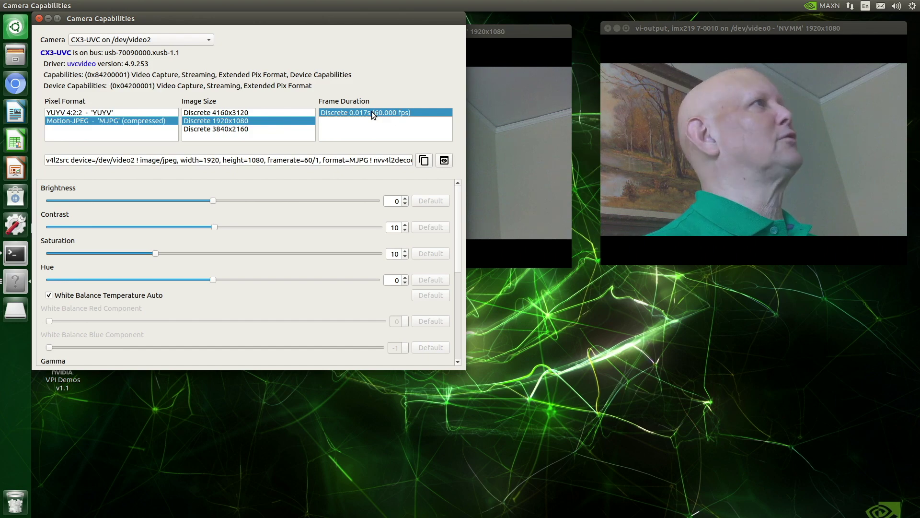
{"action": "left_click", "coordinate": [445, 160]}
{"action": "left_click_drag", "start_coordinate": [205, 54], "coordinate": [759, 283]}
Preview the HD Pro Webcam C920 in Motion-JPEG at 1920x1080 and 30 fps, placing it below the /dev/video1 preview.
{"action": "left_click", "coordinate": [143, 39]}
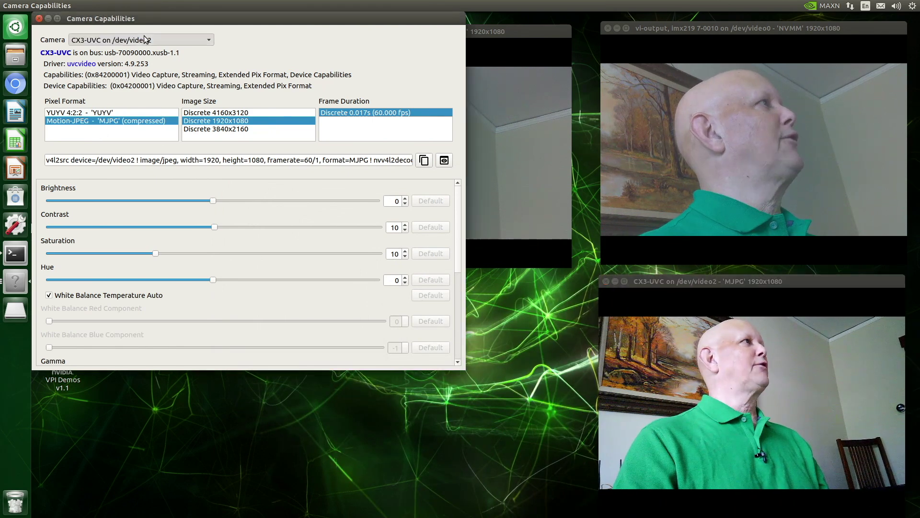
{"action": "left_click", "coordinate": [140, 54]}
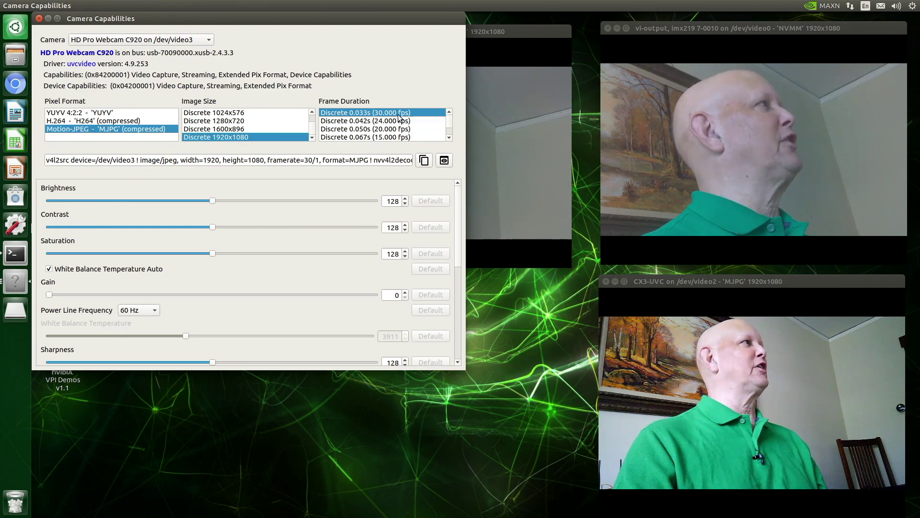
{"action": "left_click", "coordinate": [444, 159]}
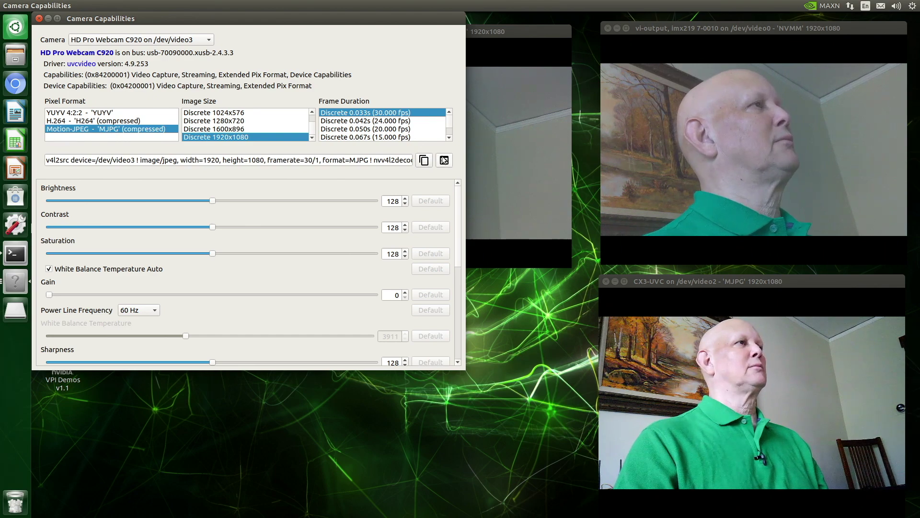
{"action": "left_click_drag", "start_coordinate": [378, 133], "coordinate": [470, 355]}
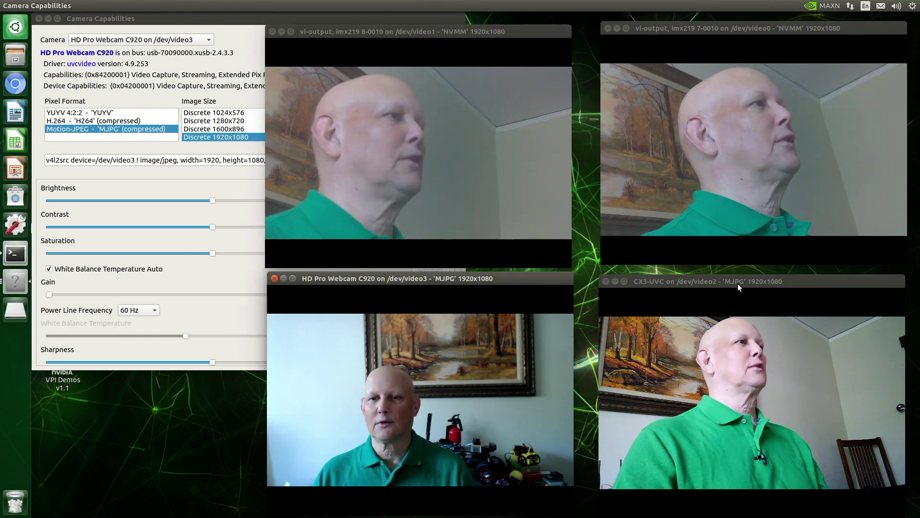
{"action": "left_click_drag", "start_coordinate": [499, 289], "coordinate": [497, 285]}
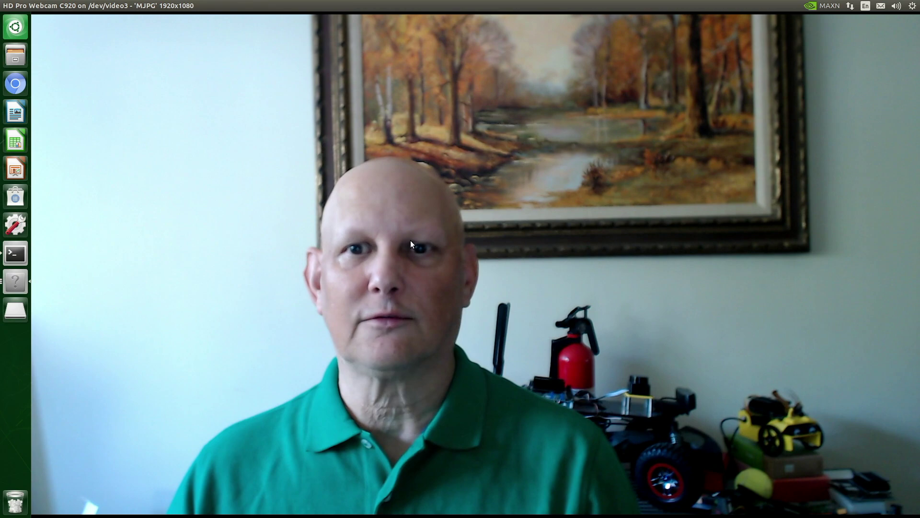
Restore the maximized HD Pro Webcam C920 preview to its window size and enlarge the CX3-UVC preview.
{"action": "double_click", "coordinate": [241, 8]}
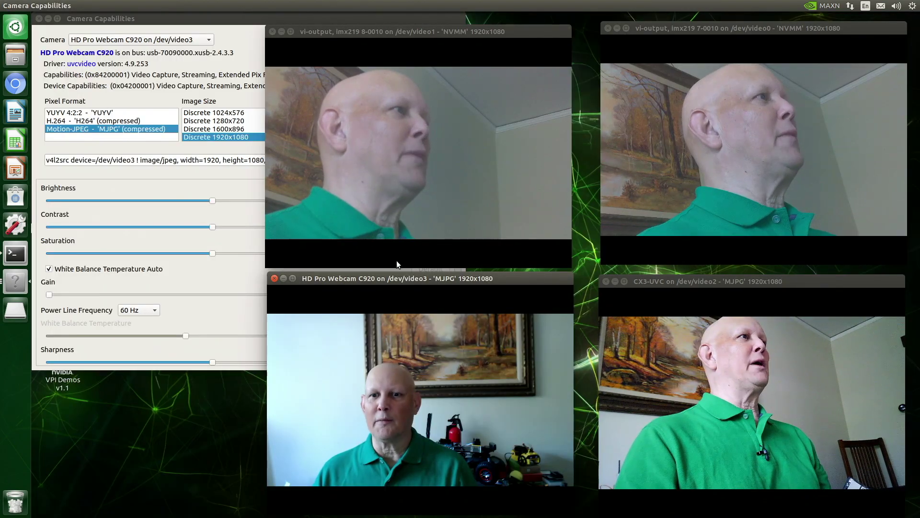
{"action": "double_click", "coordinate": [660, 282]}
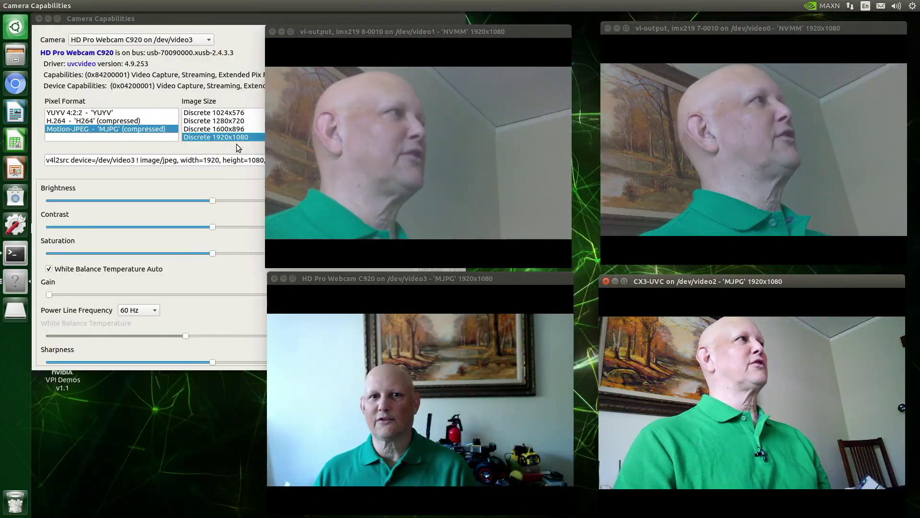
Set the CX3-UVC camera on /dev/video2 to an image size of 3840x2160 and preview it.
{"action": "left_click", "coordinate": [238, 148]}
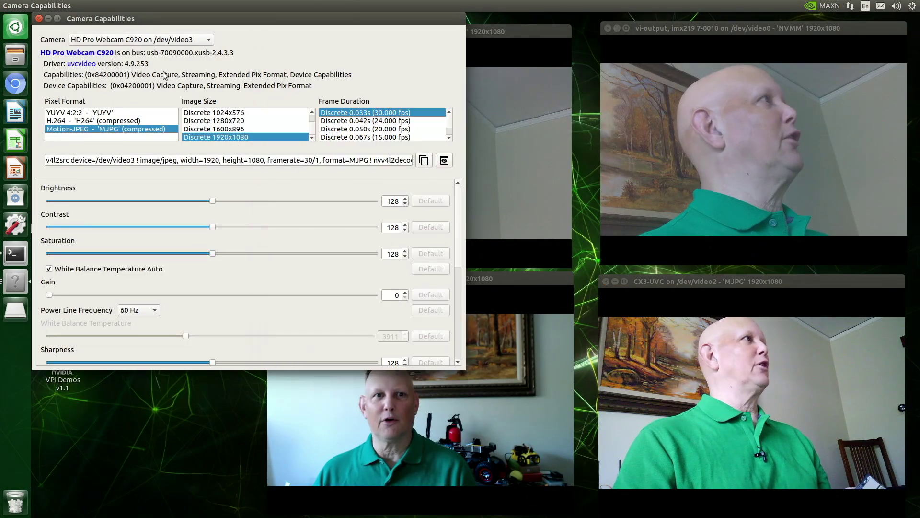
{"action": "left_click", "coordinate": [192, 40]}
{"action": "left_click", "coordinate": [187, 29]}
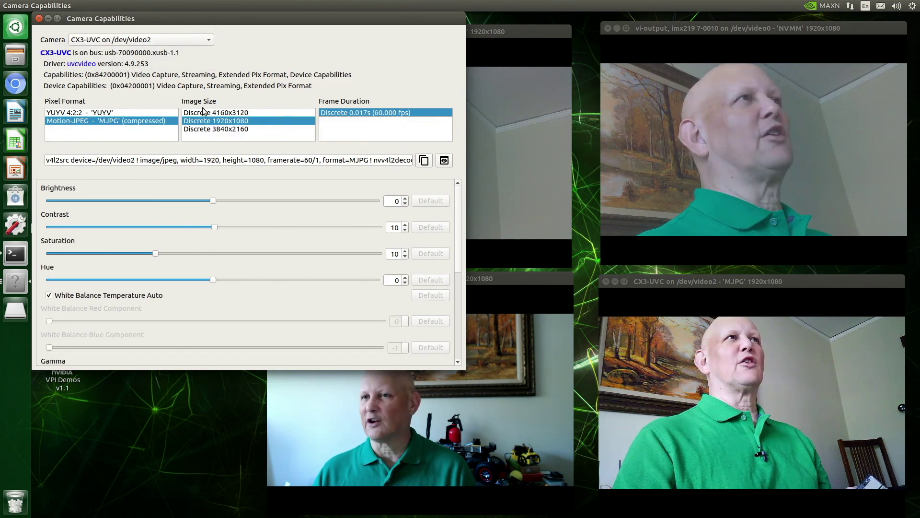
{"action": "left_click", "coordinate": [265, 130]}
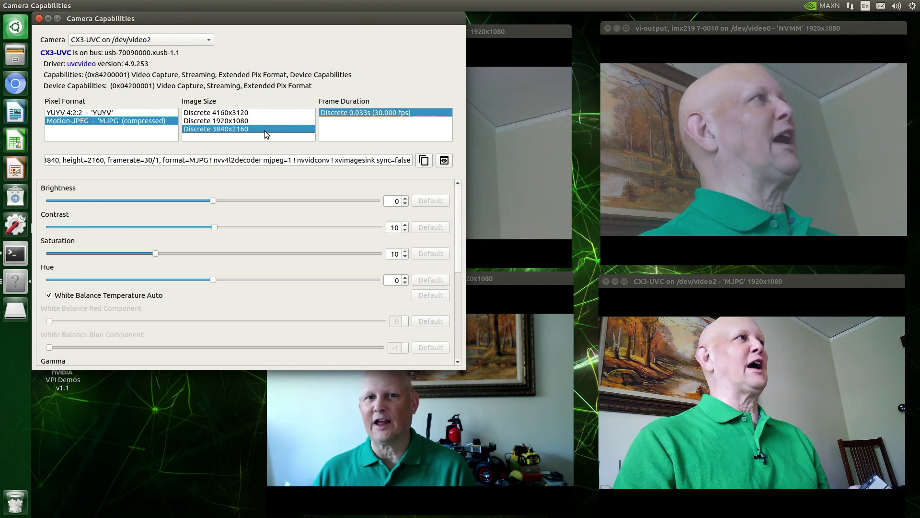
{"action": "left_click", "coordinate": [444, 161]}
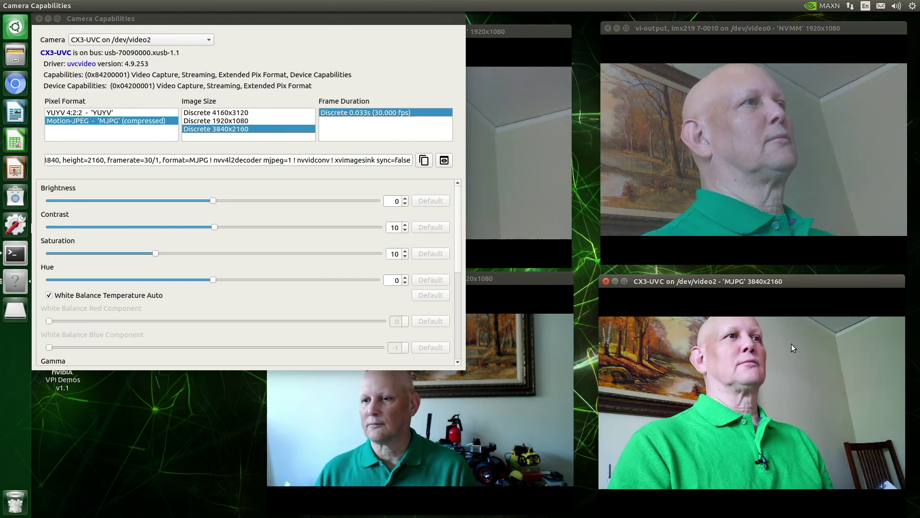
Bring the /dev/video1 and HD Pro Webcam C920 previews to the front and maximize the 3840x2160 CX3-UVC preview.
{"action": "left_click", "coordinate": [500, 233]}
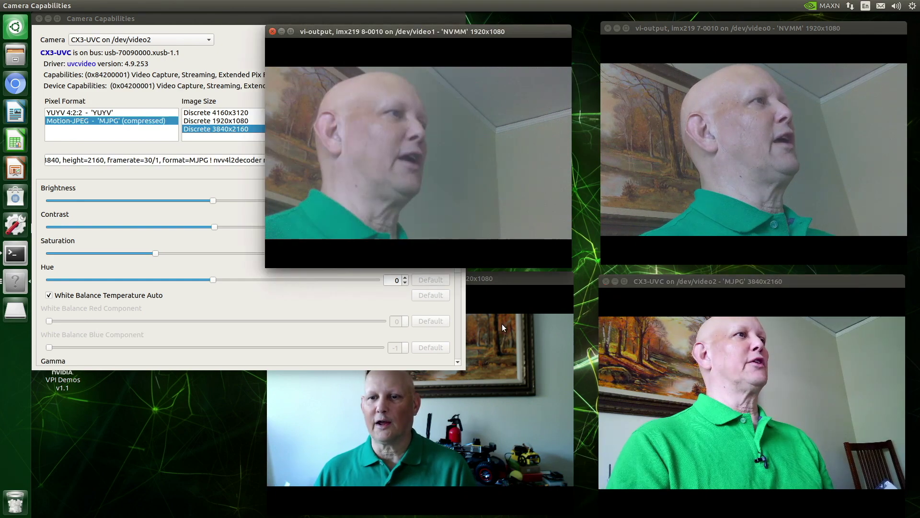
{"action": "left_click", "coordinate": [502, 324]}
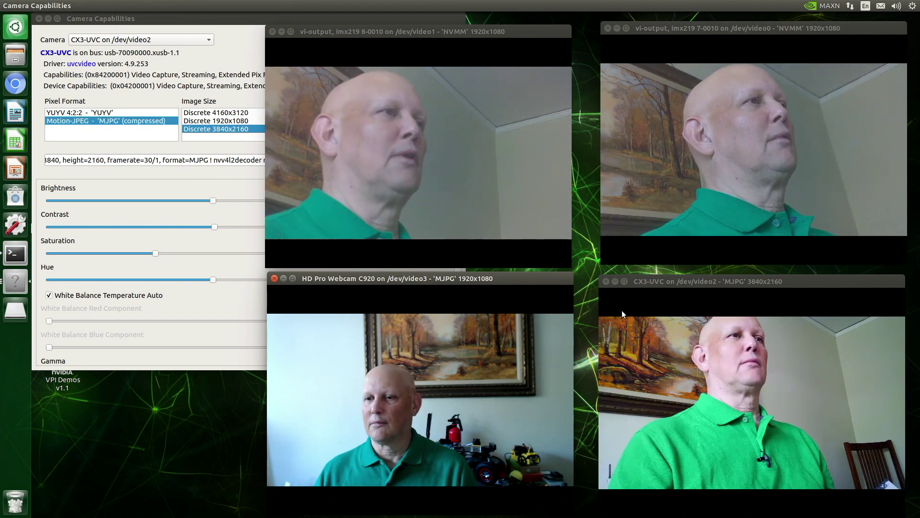
{"action": "left_click", "coordinate": [670, 280]}
{"action": "double_click", "coordinate": [669, 280]}
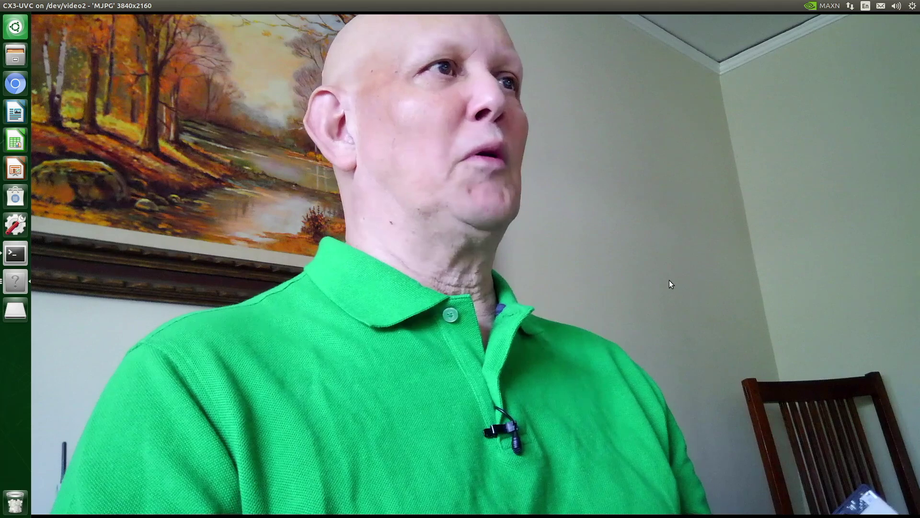